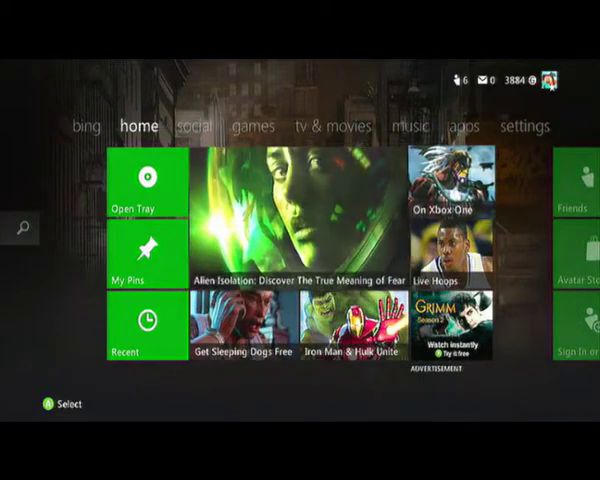
# - Cycle back and forth across the social, games, tv & movies, music, apps, settings, bing and home tabs, stopping on tv & movies
pyautogui.press('Right')
pyautogui.press('Right')
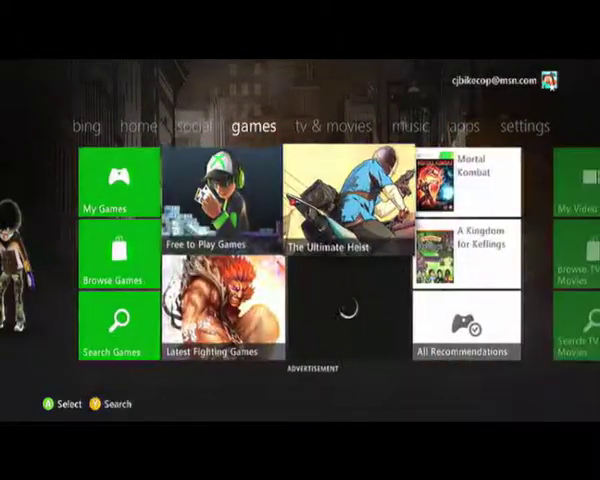
pyautogui.press('Right')
pyautogui.press('Right')
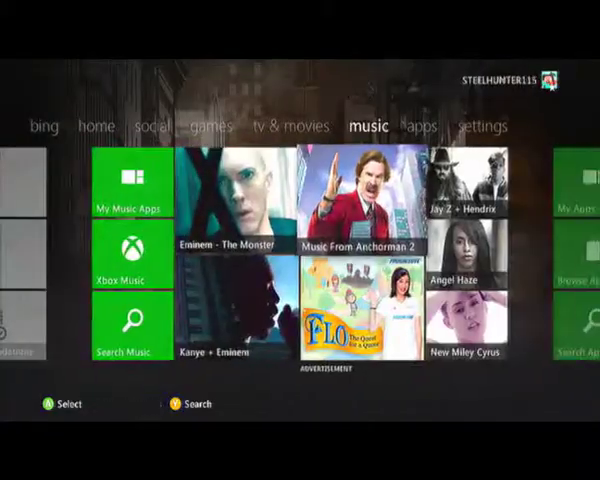
pyautogui.press('Right')
pyautogui.press('Right')
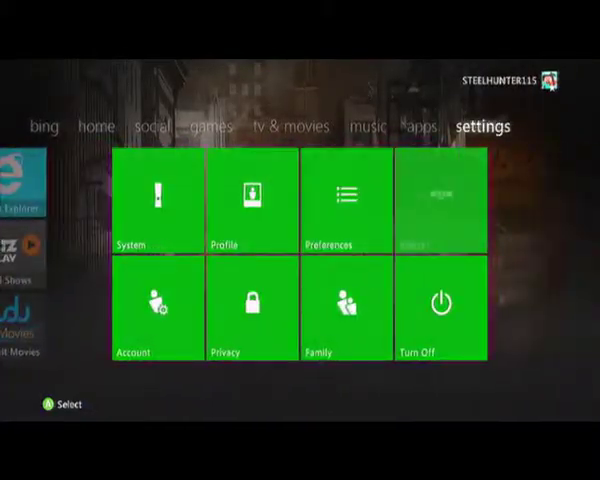
pyautogui.press('Left')
pyautogui.press('Left')
pyautogui.press('Left')
pyautogui.press('Left')
pyautogui.press('Left')
pyautogui.press('Right')
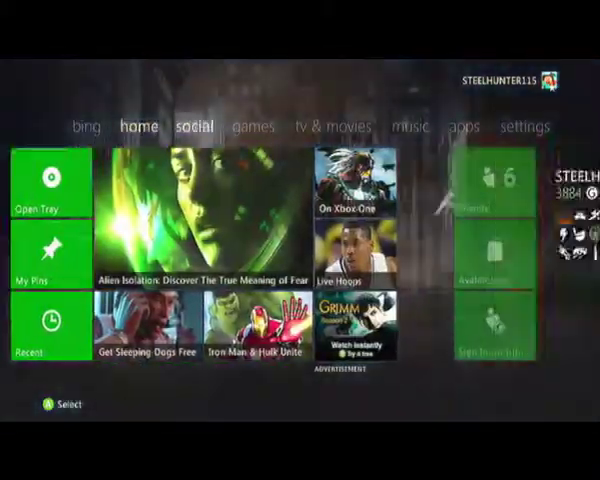
pyautogui.press('Right')
pyautogui.press('Right')
pyautogui.press('Right')
pyautogui.press('Right')
pyautogui.press('Left')
pyautogui.press('Left')
pyautogui.press('Left')
pyautogui.press('Left')
pyautogui.press('Left')
pyautogui.press('Left')
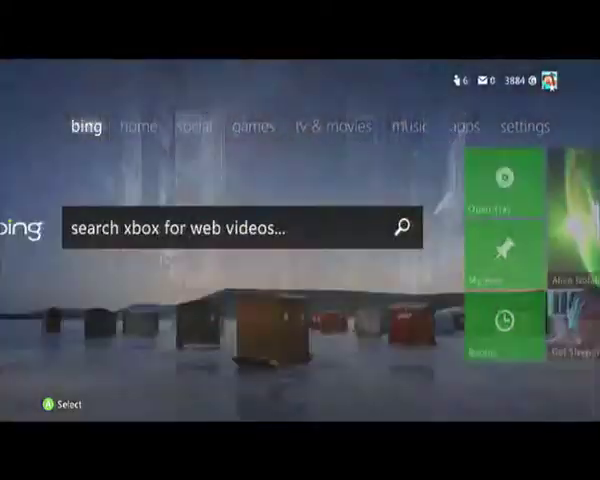
pyautogui.press('Right')
pyautogui.press('Right')
pyautogui.press('Right')
pyautogui.press('Right')
# - Highlight Browse TV & Movies and the Bad Grandpa feature, then go back through games to social
pyautogui.press('Down')
pyautogui.press('Right')
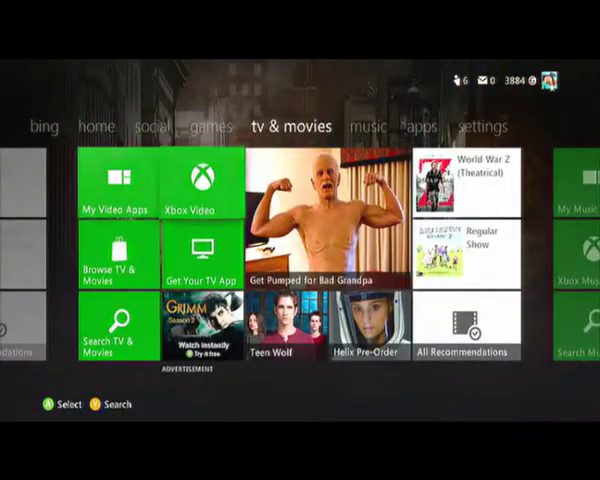
pyautogui.press('Right')
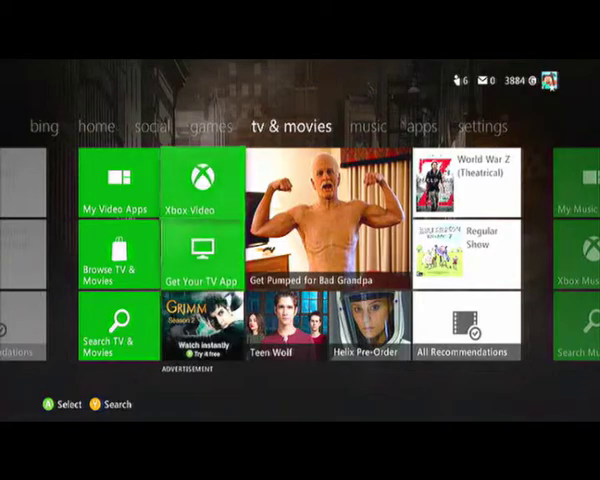
pyautogui.press('Right')
pyautogui.press('Left')
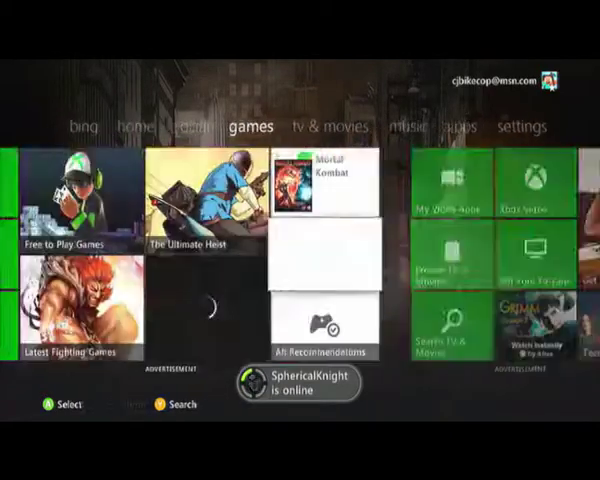
pyautogui.press('Left')
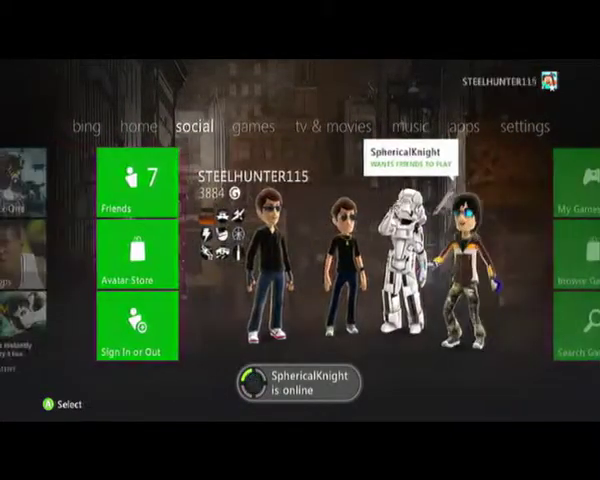
# - Switch from social to the home tab and focus the Recent tile
pyautogui.press('Left')
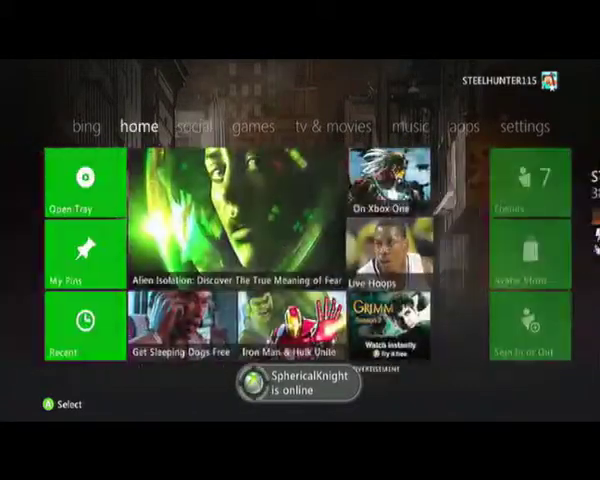
pyautogui.press('Right')
pyautogui.press('Left')
pyautogui.press('Down')
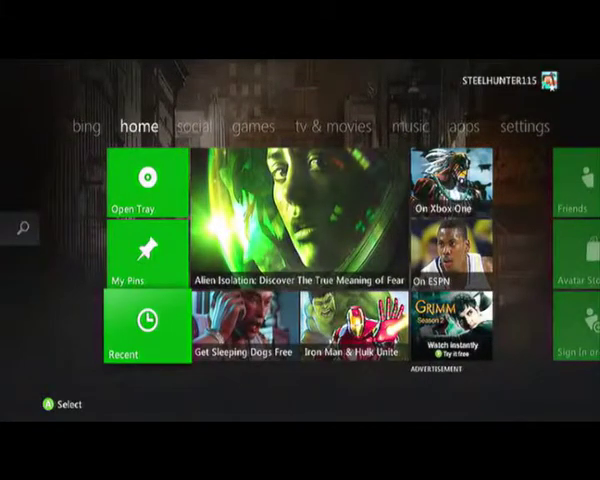
# - Move focus over My Pins, Open Tray, Recent, Get Sleeping Dogs Free and Alien Isolation tiles
pyautogui.press('Up')
pyautogui.press('Up')
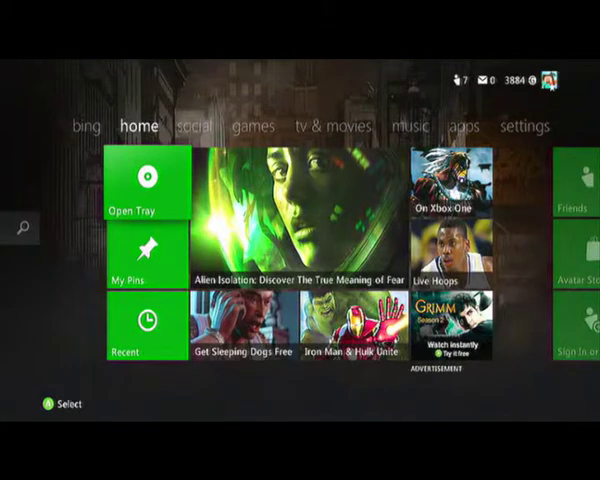
pyautogui.press('Up')
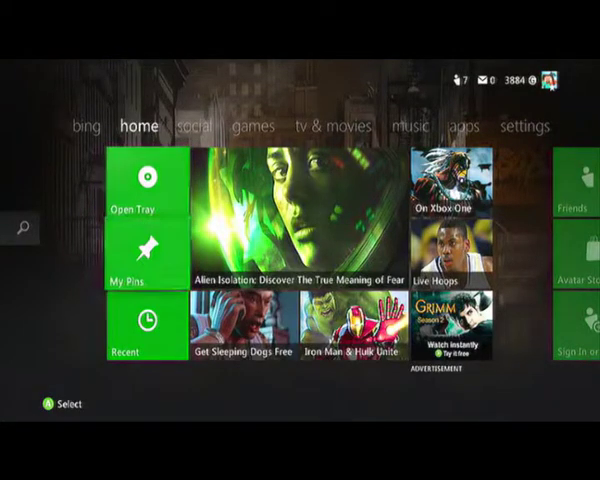
pyautogui.press('Down')
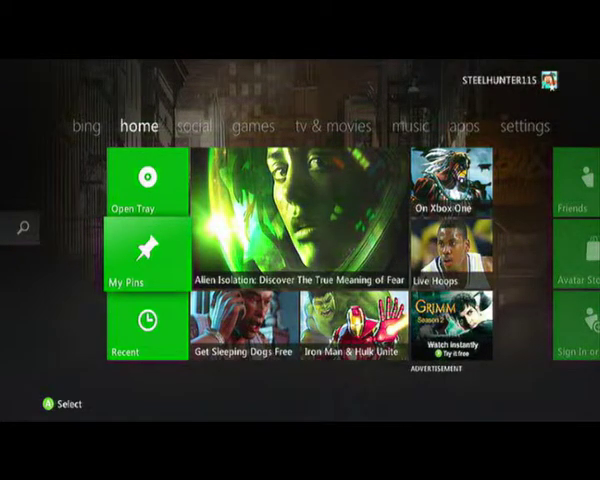
pyautogui.press('Down')
pyautogui.press('Right')
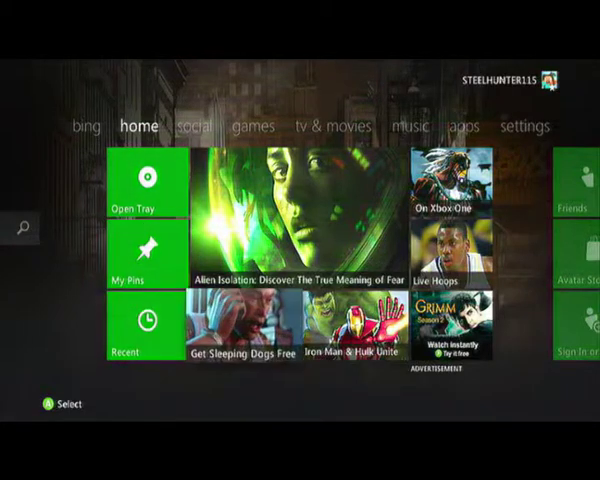
pyautogui.press('Up')
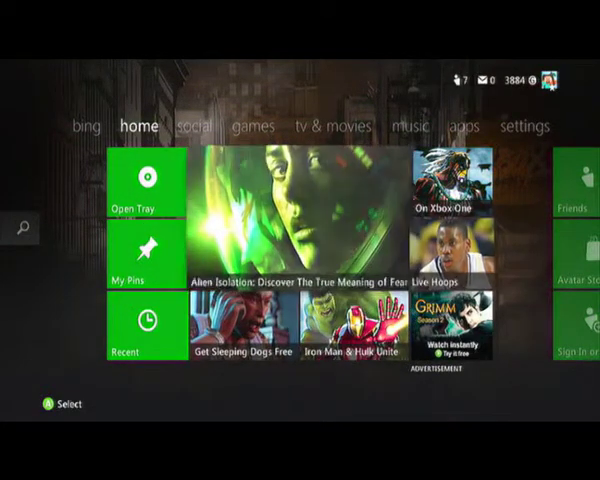